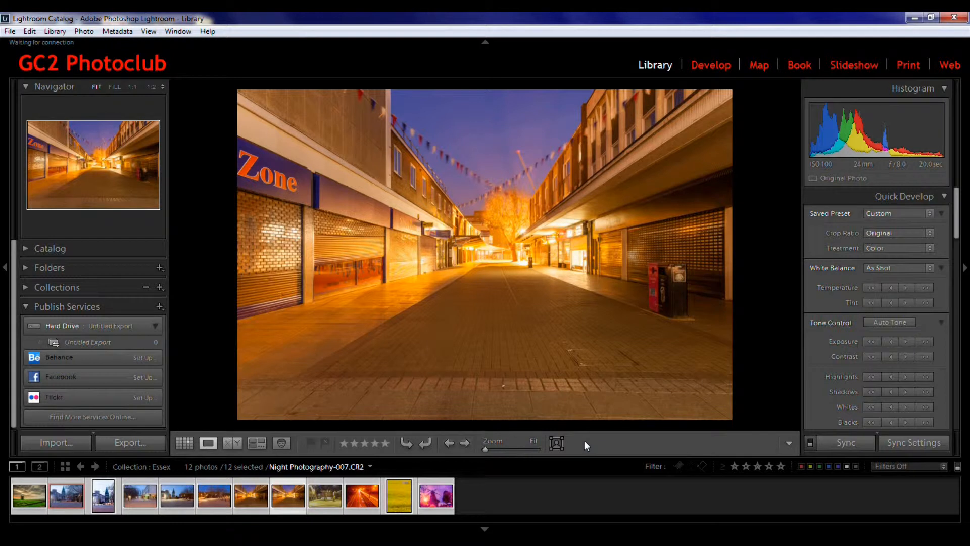
# Start an export of the 12 selected photos to Hard Drive, keeping Specific folder as the export location.
pyautogui.click(138, 441)
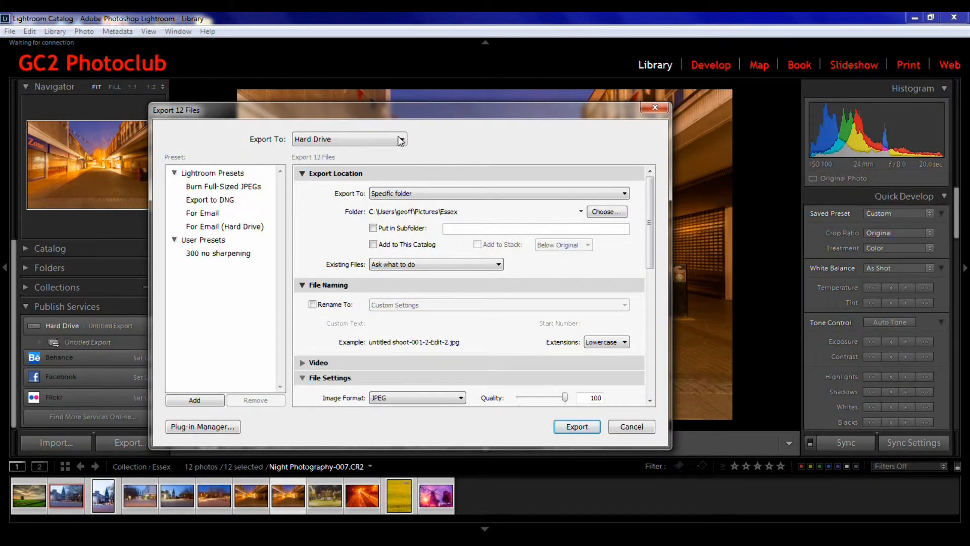
pyautogui.click(401, 140)
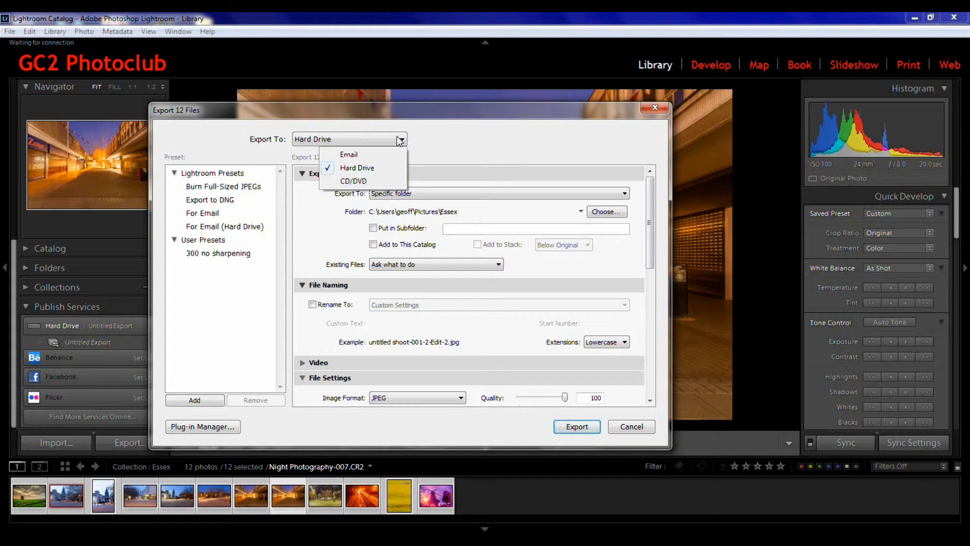
pyautogui.click(385, 167)
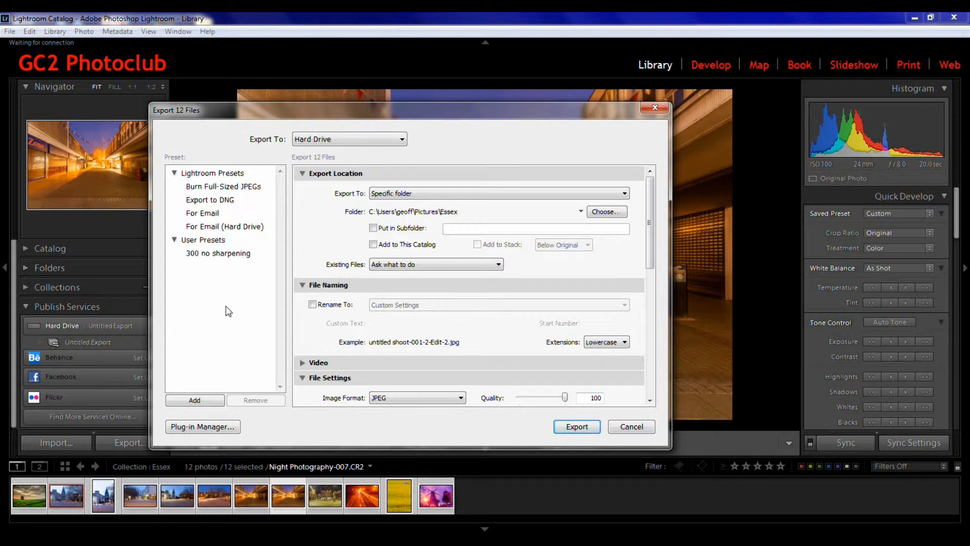
pyautogui.click(625, 195)
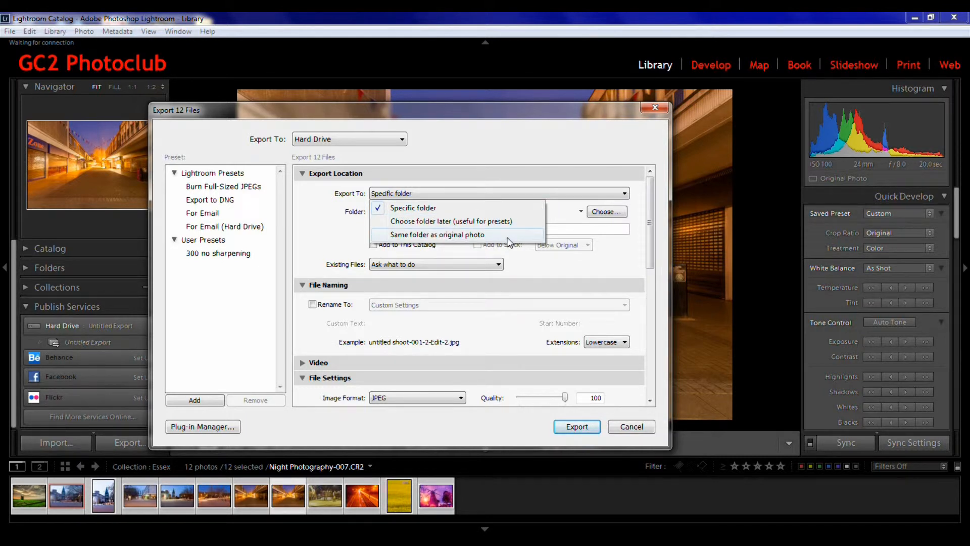
pyautogui.click(303, 284)
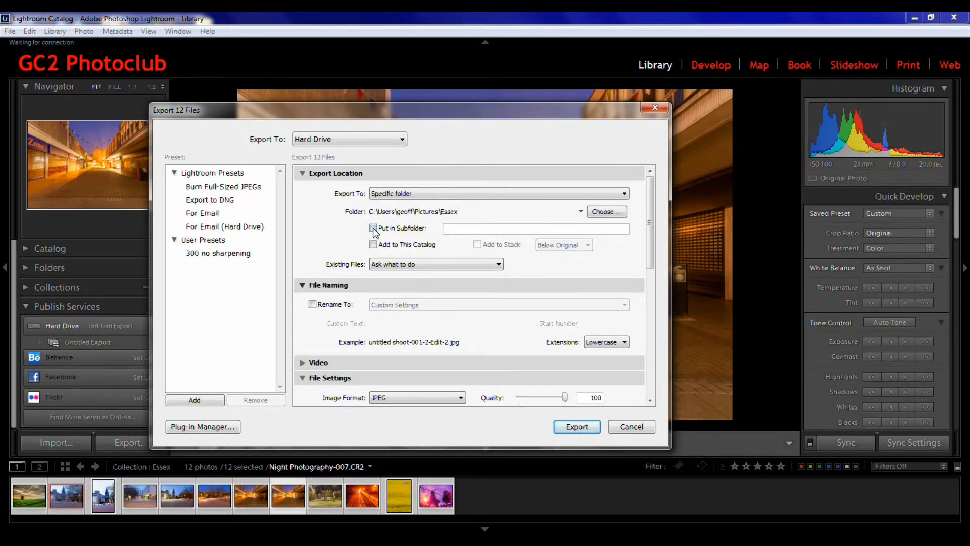
# Put the exported photos in a subfolder named "essex pick" and add them to this catalog, keeping Ask what to do for existing files.
pyautogui.click(373, 228)
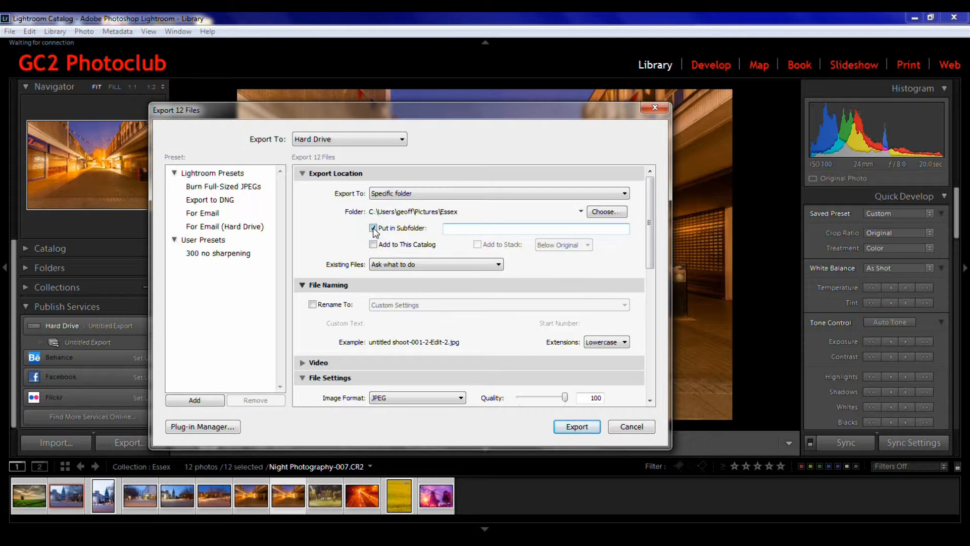
pyautogui.click(454, 228)
pyautogui.write('essex pick')
pyautogui.click(374, 245)
pyautogui.click(420, 265)
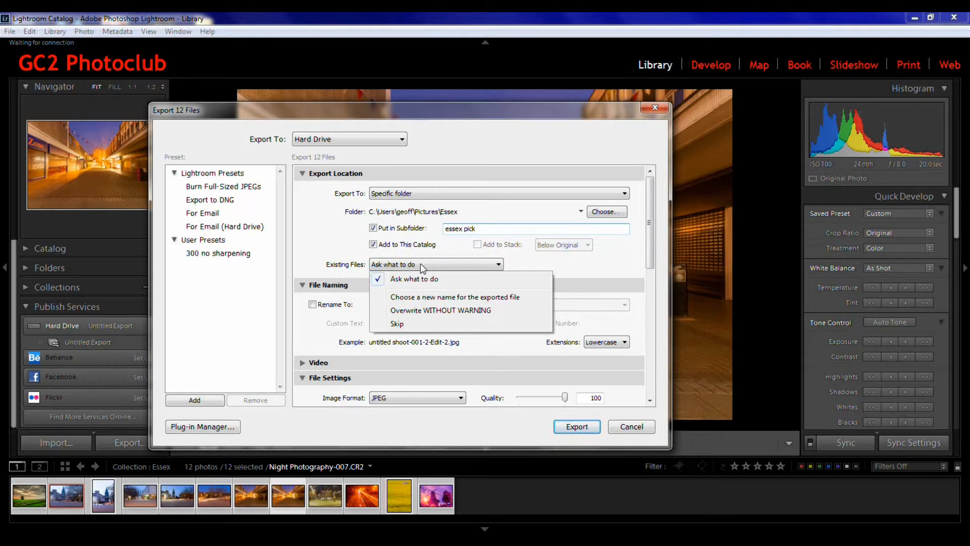
pyautogui.click(420, 263)
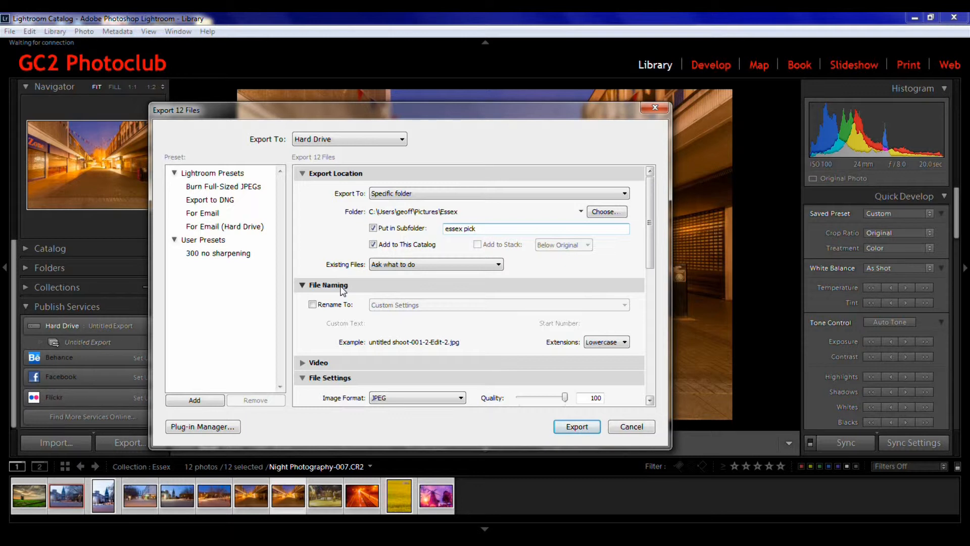
pyautogui.click(313, 304)
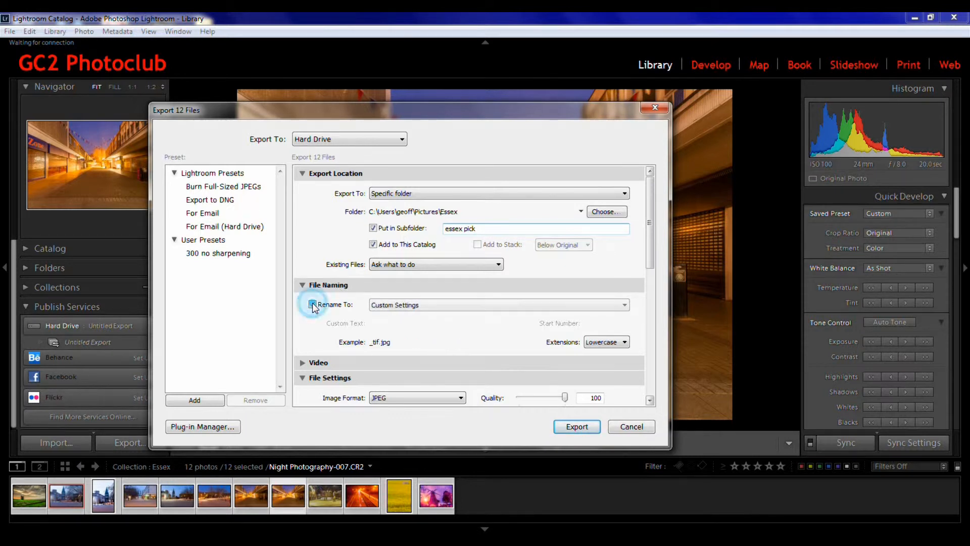
pyautogui.click(391, 305)
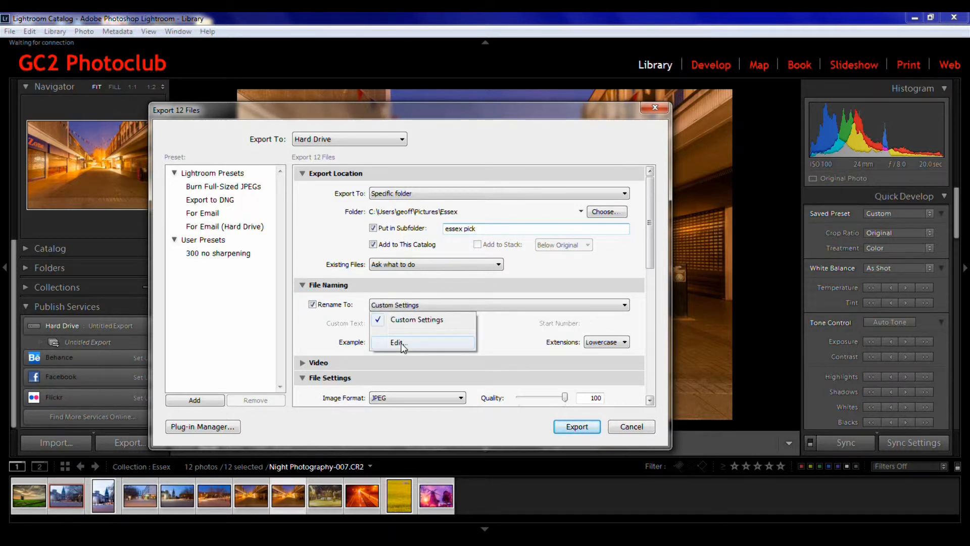
pyautogui.click(399, 343)
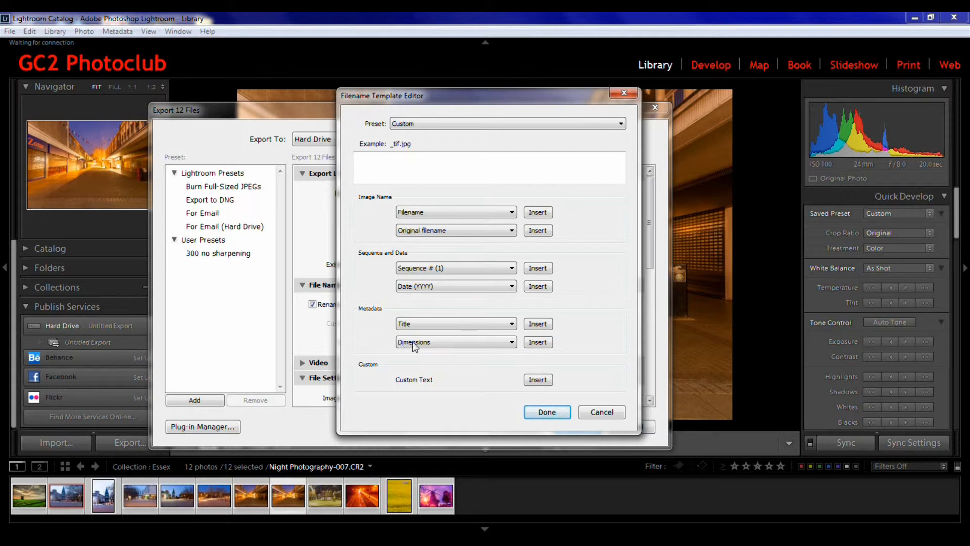
pyautogui.click(595, 412)
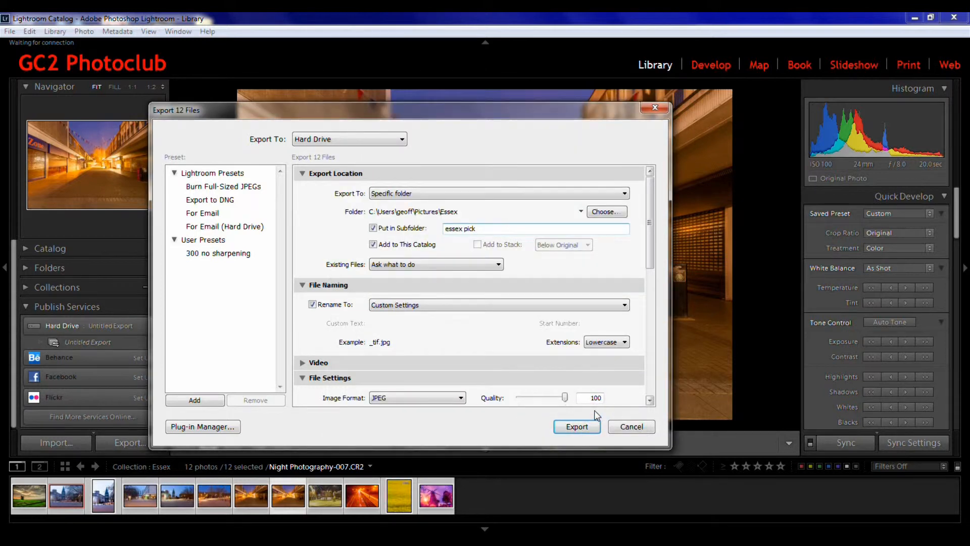
pyautogui.click(312, 305)
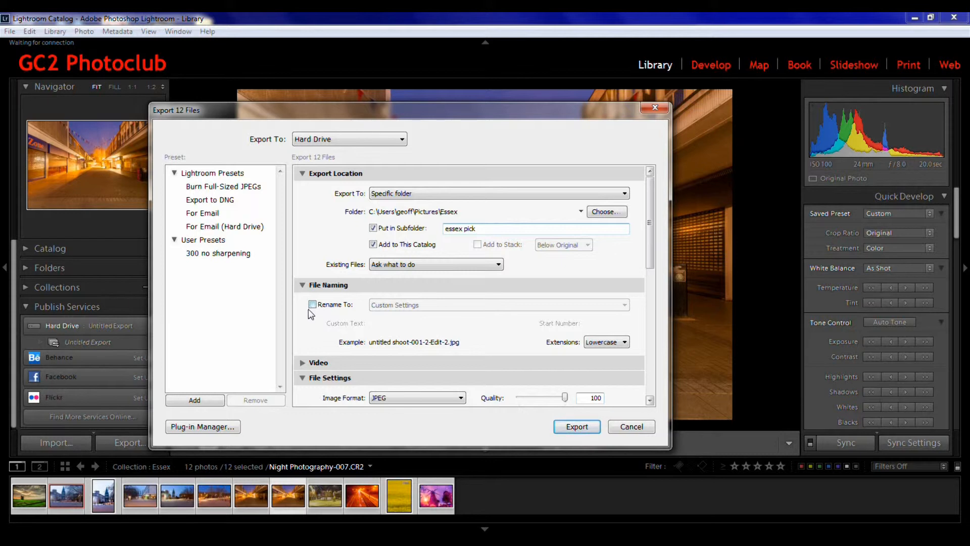
# Keep the export file settings at JPEG format and sRGB color space, without a file size limit.
pyautogui.click(302, 363)
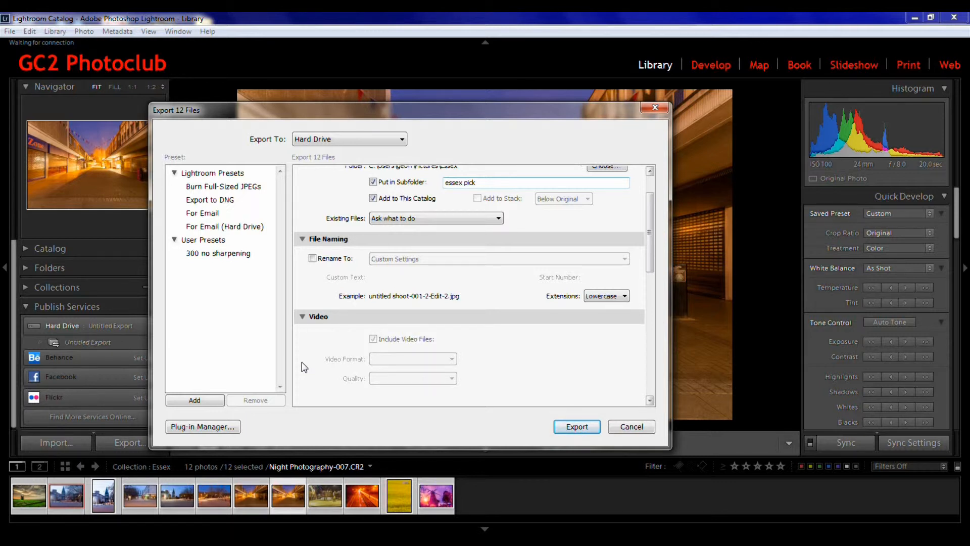
pyautogui.click(302, 316)
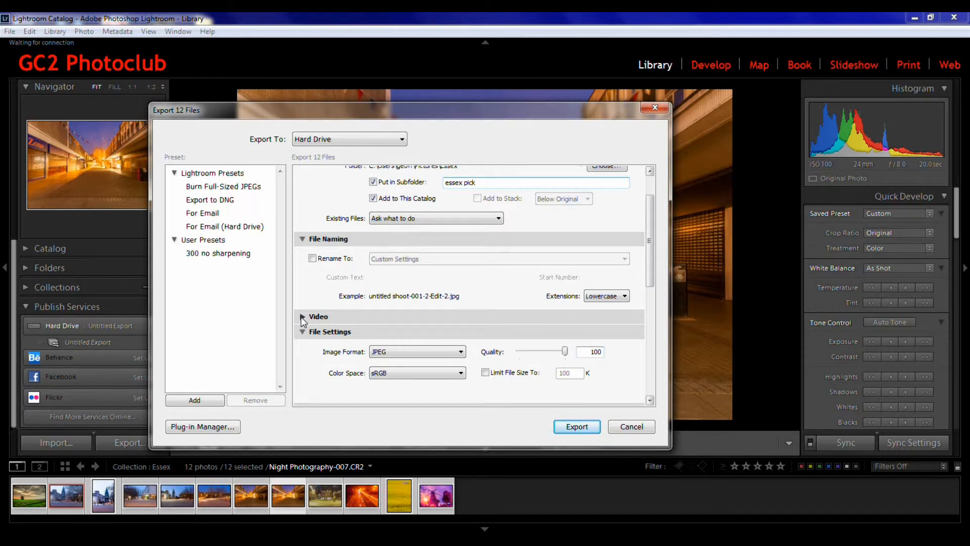
pyautogui.click(461, 352)
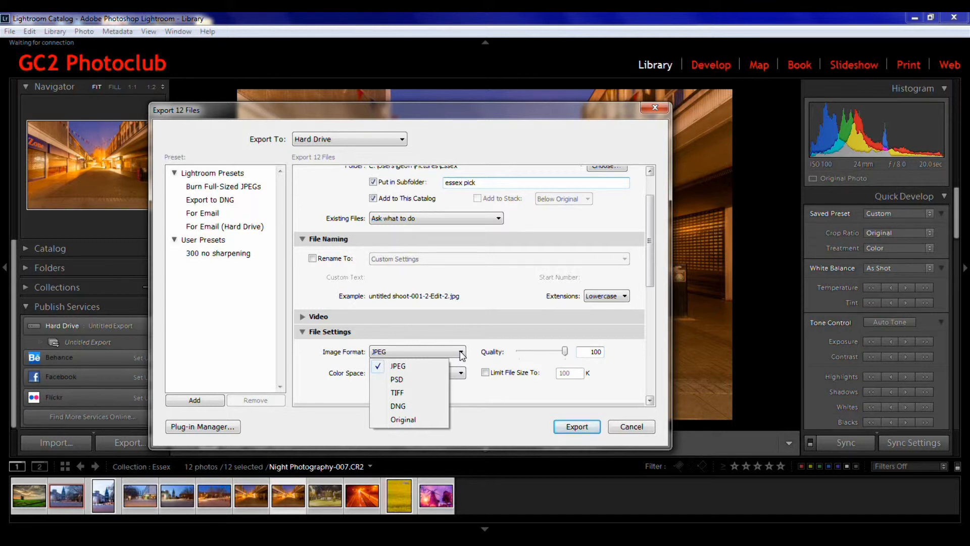
pyautogui.click(421, 364)
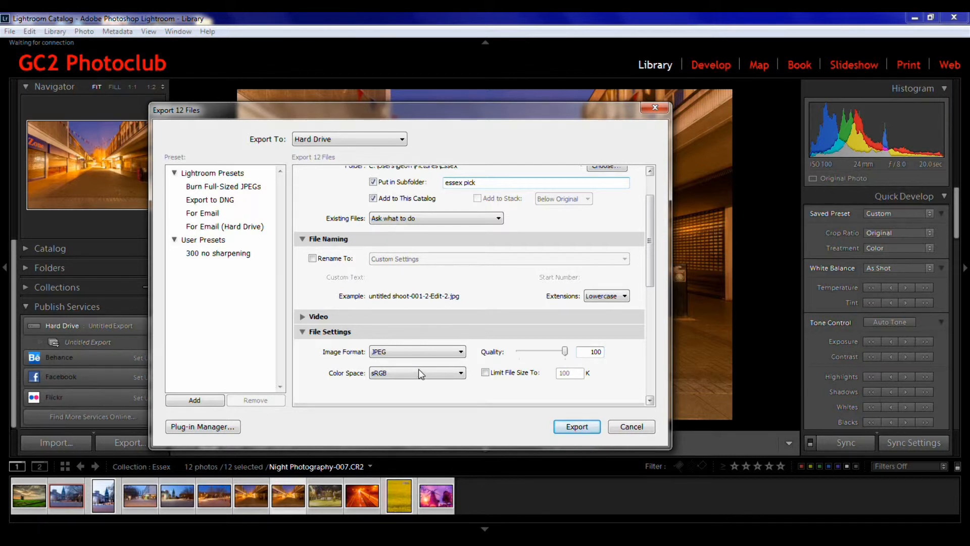
pyautogui.click(419, 372)
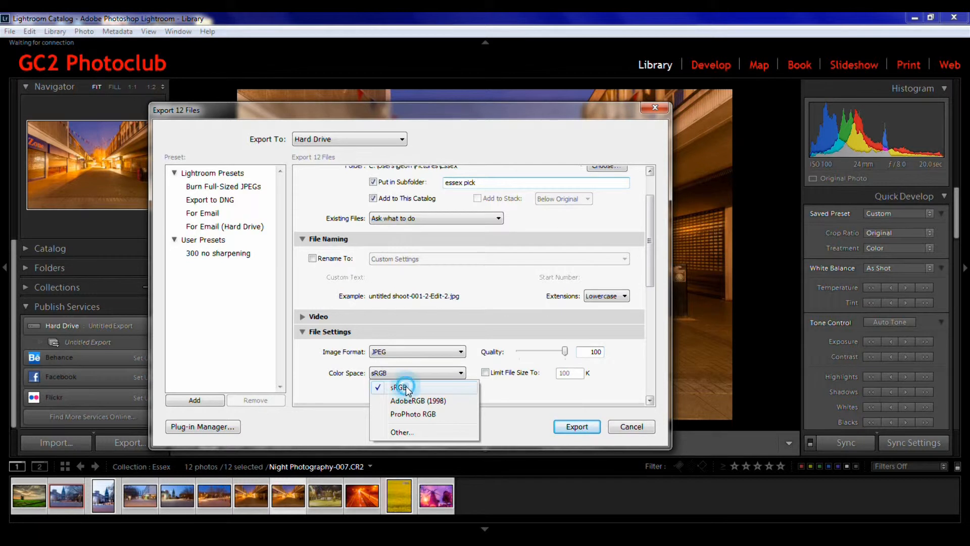
pyautogui.click(406, 387)
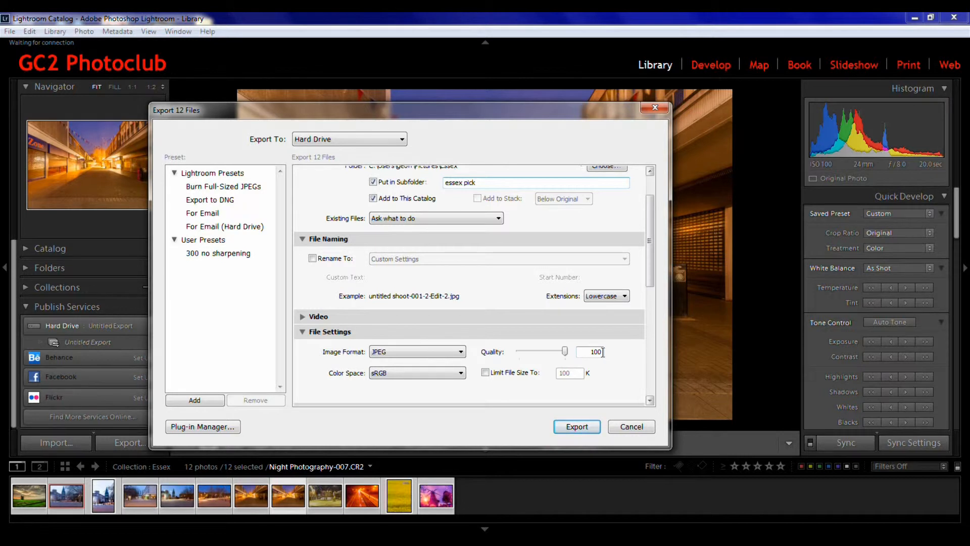
pyautogui.click(486, 372)
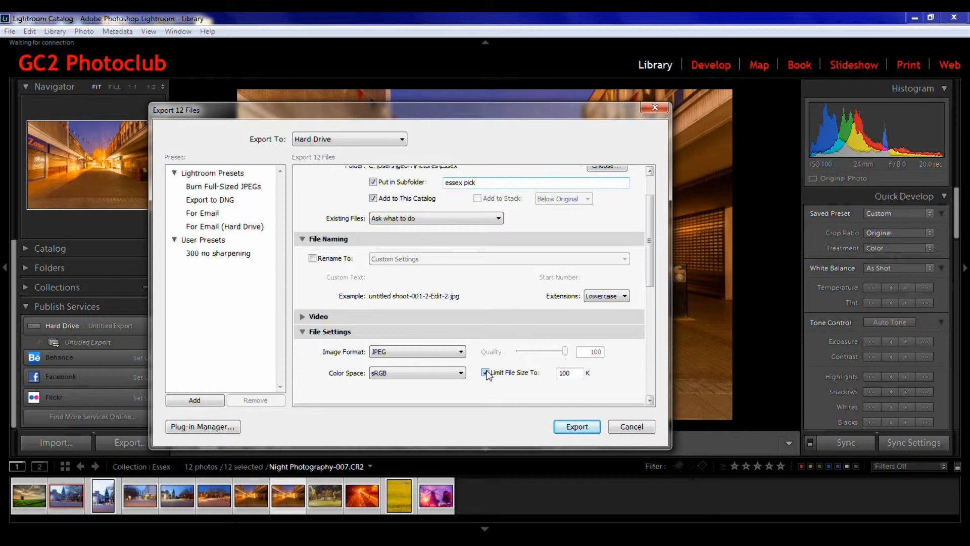
pyautogui.click(486, 373)
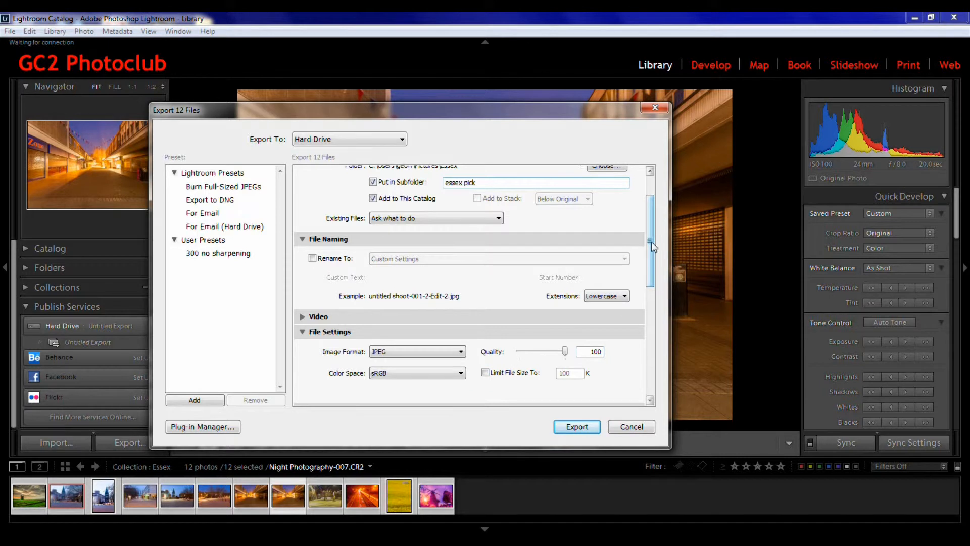
# Set the export image resolution to 240 pixels per inch.
pyautogui.moveTo(650, 242); pyautogui.dragTo(649, 332)
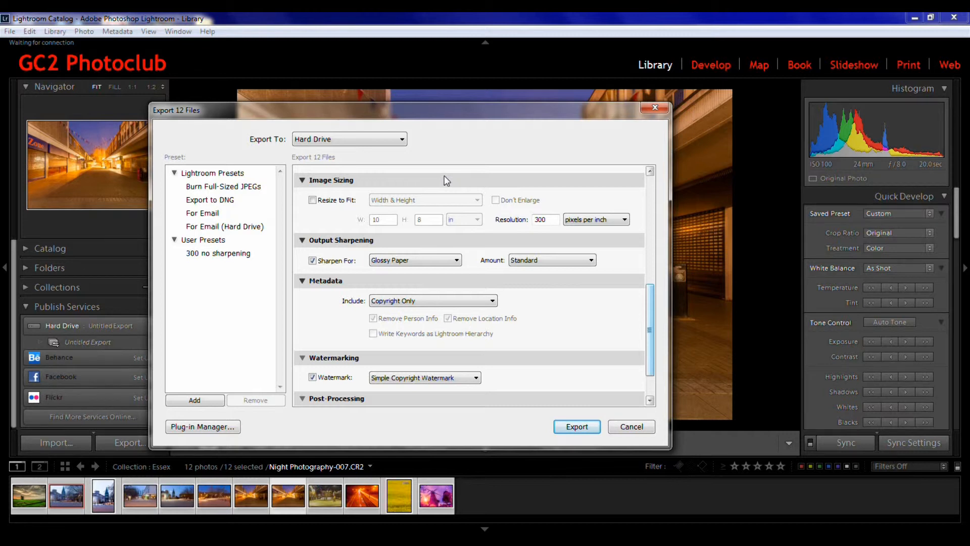
pyautogui.doubleClick(552, 218)
pyautogui.press('BackSpace')
pyautogui.write('240')
pyautogui.click(625, 219)
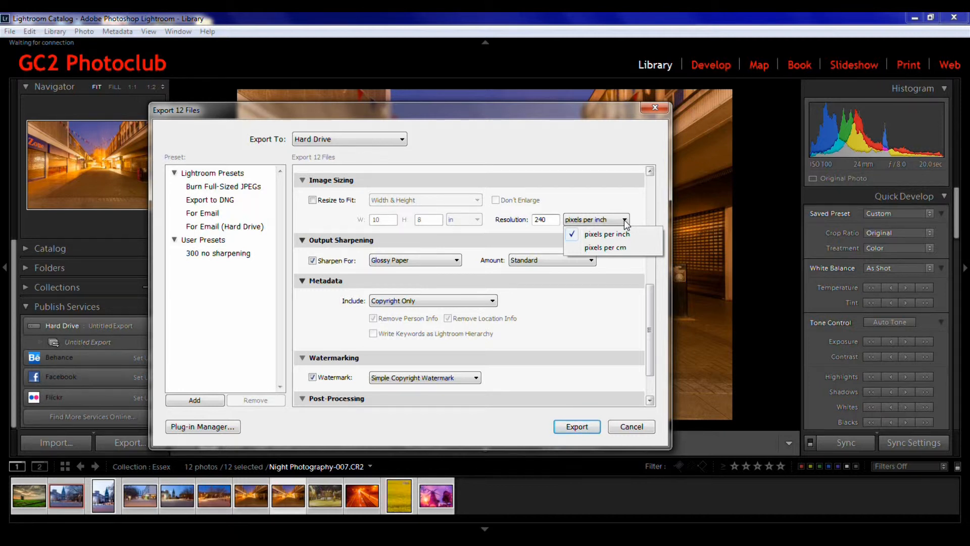
pyautogui.click(626, 224)
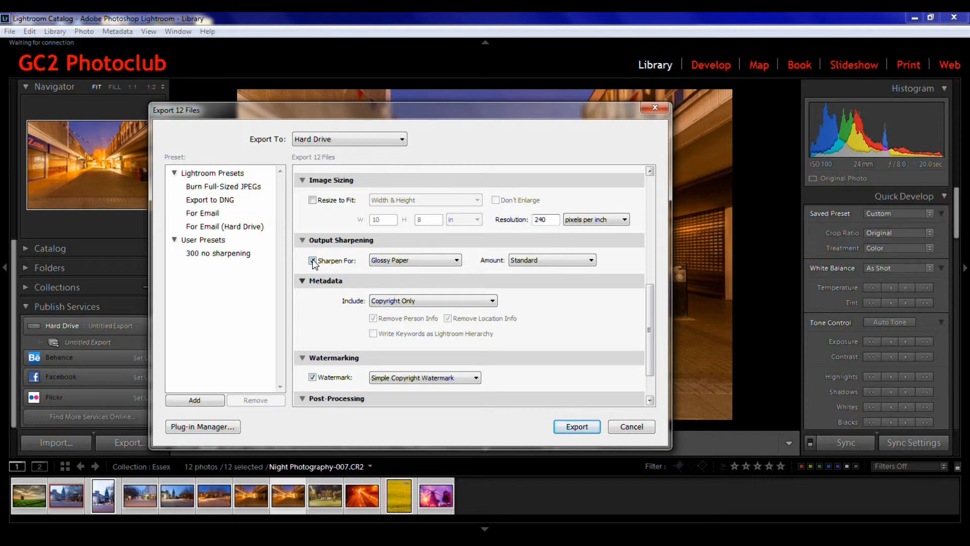
# Set the output sharpening to Screen with the Standard amount.
pyautogui.click(456, 261)
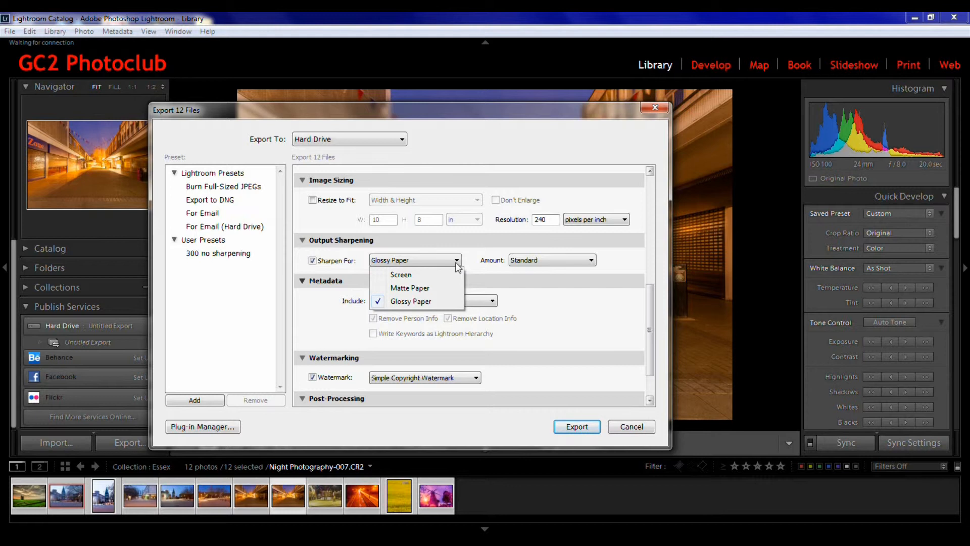
pyautogui.click(441, 275)
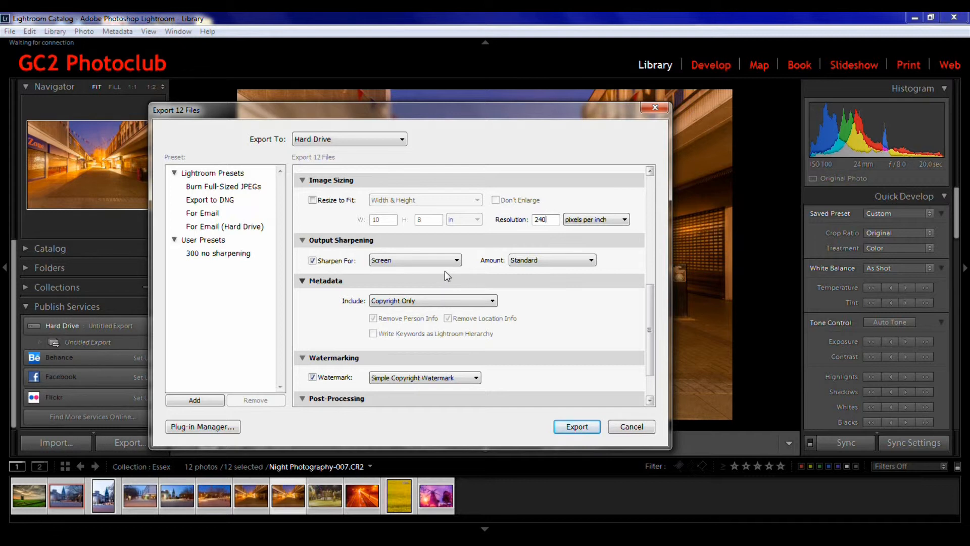
pyautogui.click(591, 260)
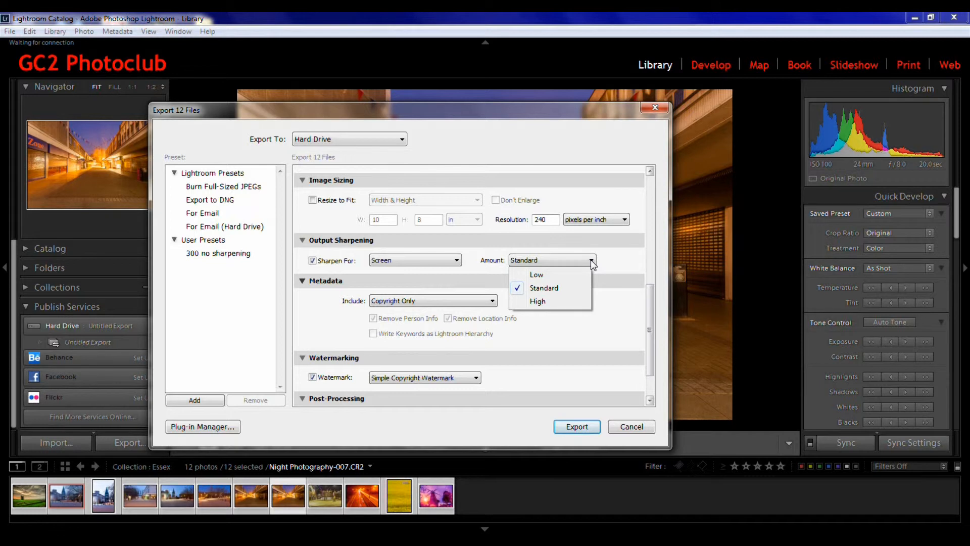
pyautogui.click(576, 291)
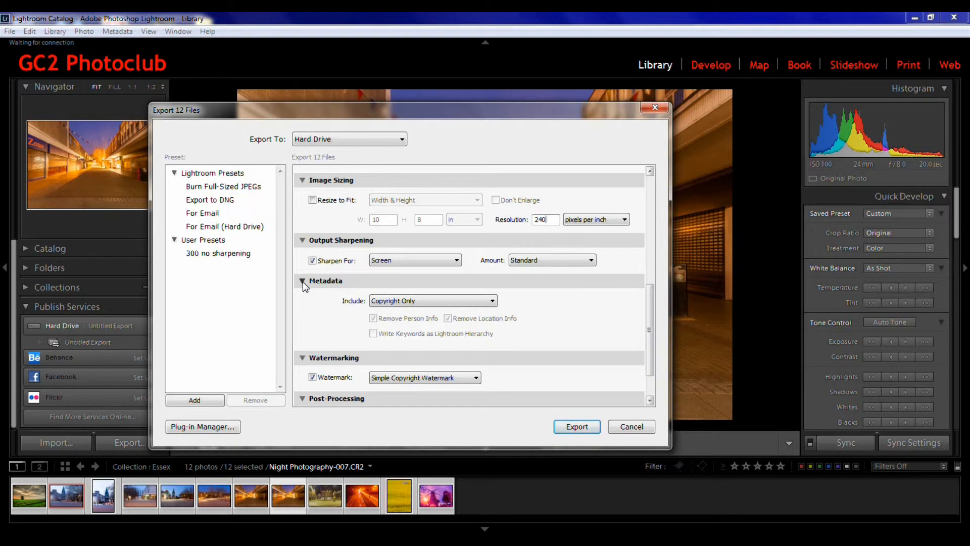
# Switch the included metadata to All Except Camera & Camera Raw Info and back to Copyright Only.
pyautogui.click(429, 302)
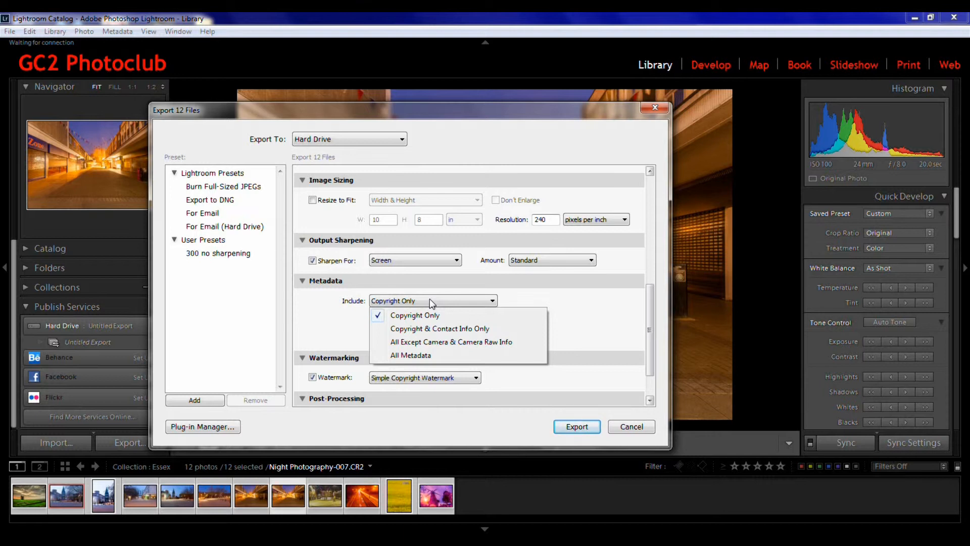
pyautogui.click(425, 342)
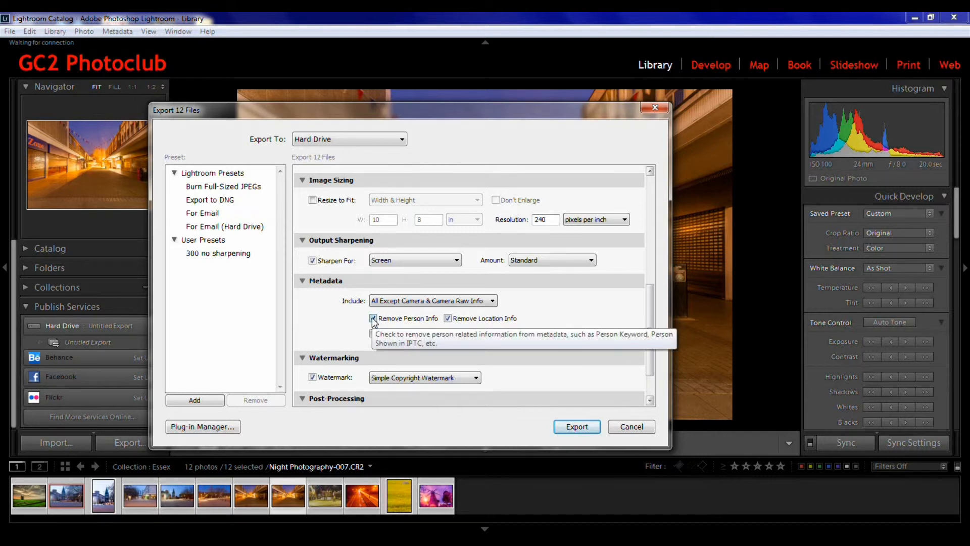
pyautogui.doubleClick(448, 318)
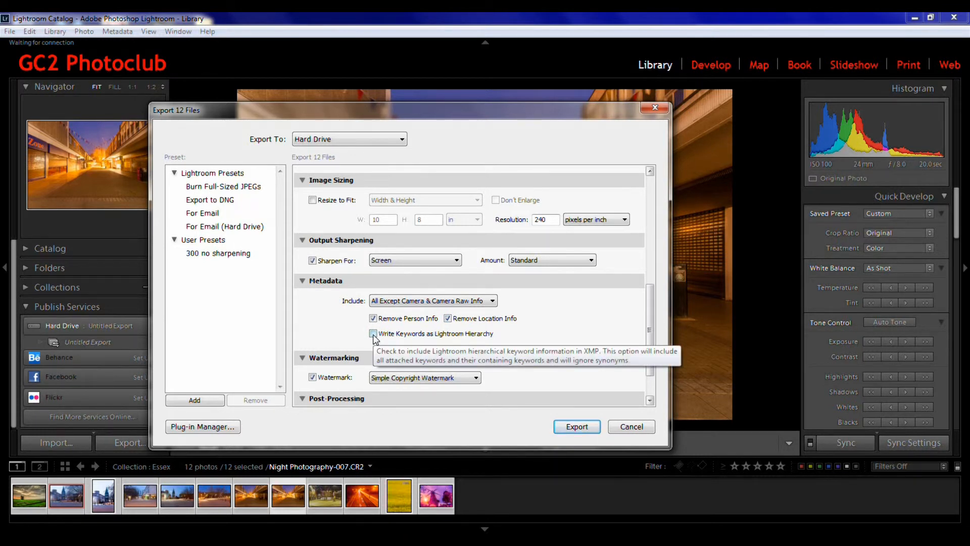
pyautogui.click(445, 301)
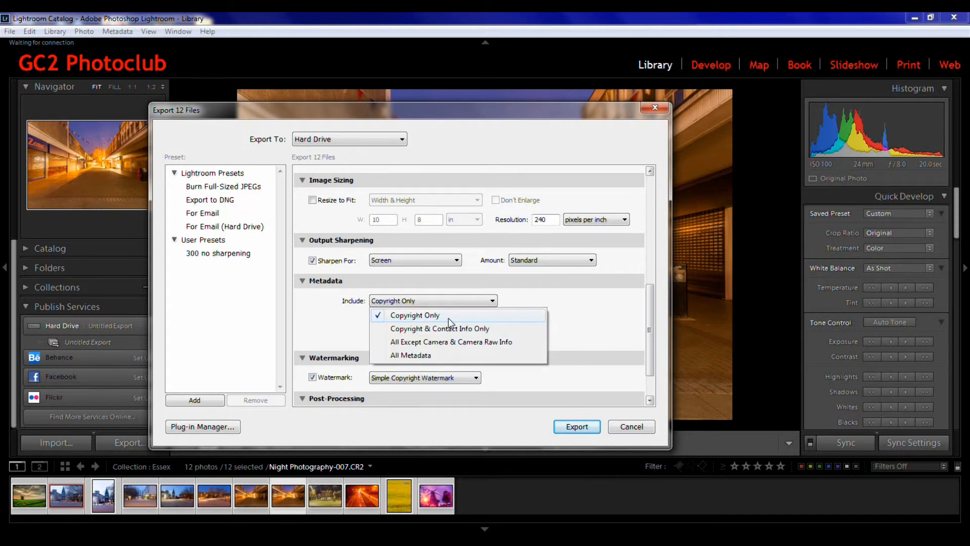
pyautogui.click(448, 317)
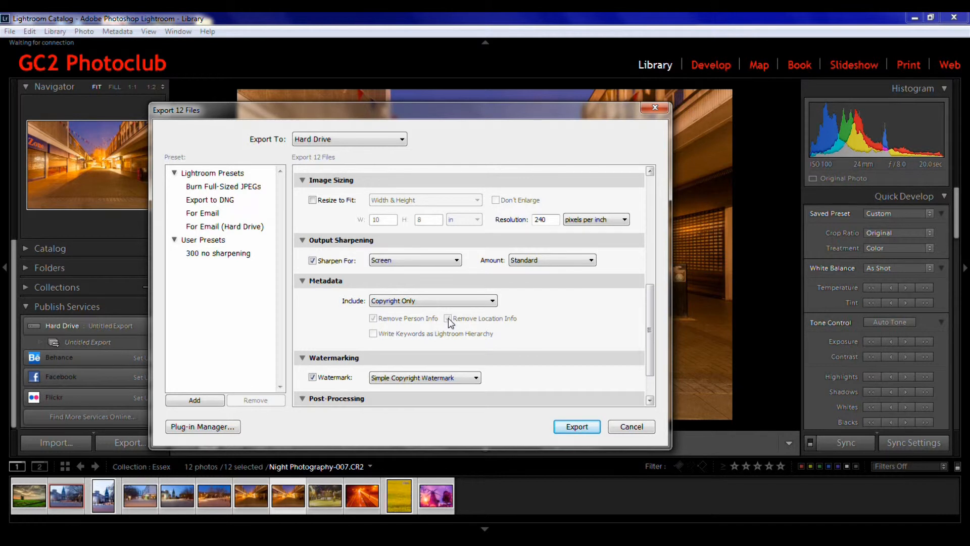
pyautogui.click(447, 317)
# Turn off the watermark for the exported photos and set the after-export action to Show in Explorer.
pyautogui.moveTo(650, 308); pyautogui.dragTo(648, 342)
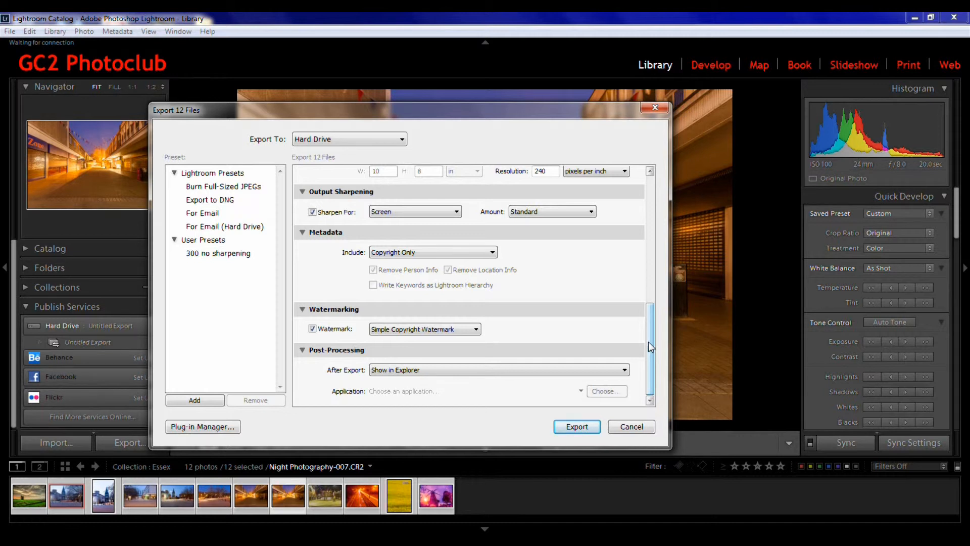
pyautogui.click(313, 329)
pyautogui.click(314, 329)
pyautogui.click(476, 330)
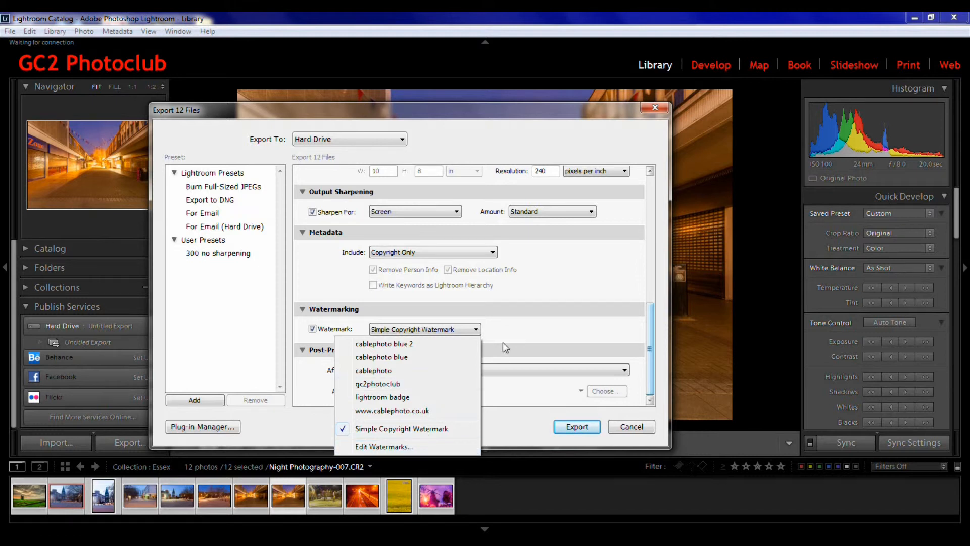
pyautogui.click(526, 333)
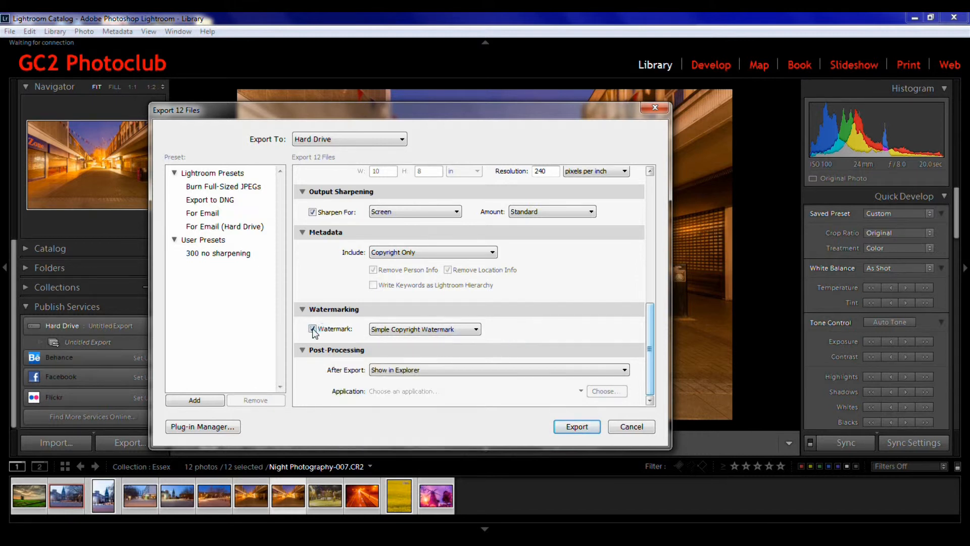
pyautogui.click(312, 328)
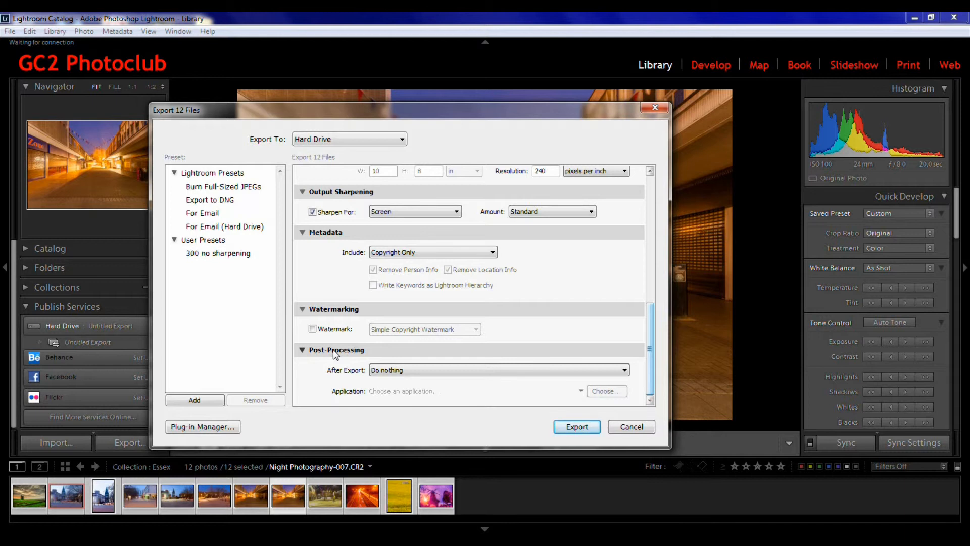
pyautogui.click(446, 370)
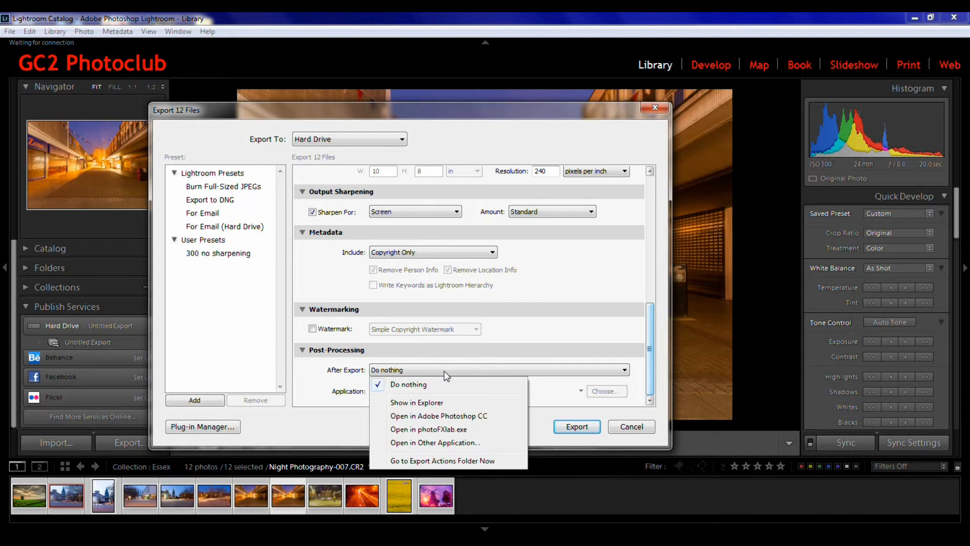
pyautogui.click(437, 403)
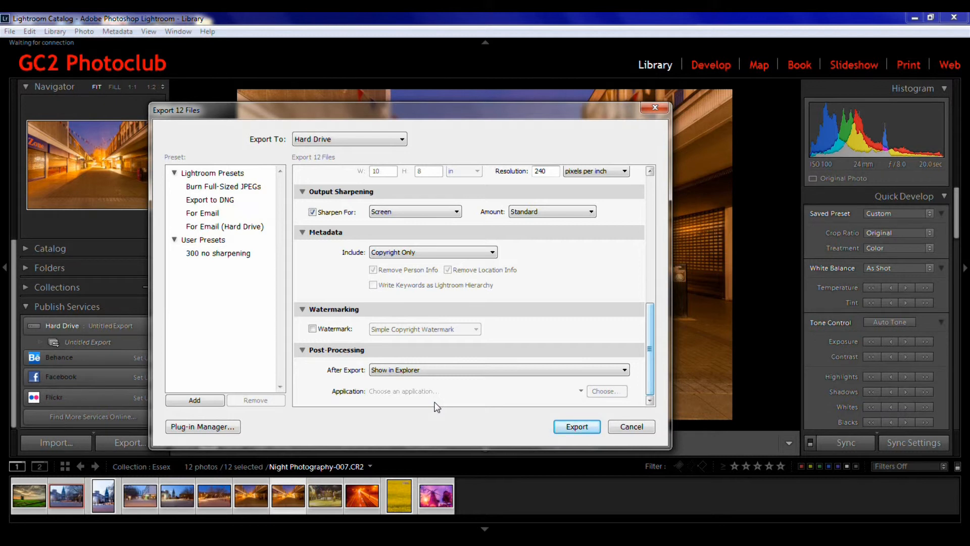
# Save the export settings as "gc2 preset" in the User Presets folder and export the 12 selected photos.
pyautogui.click(199, 400)
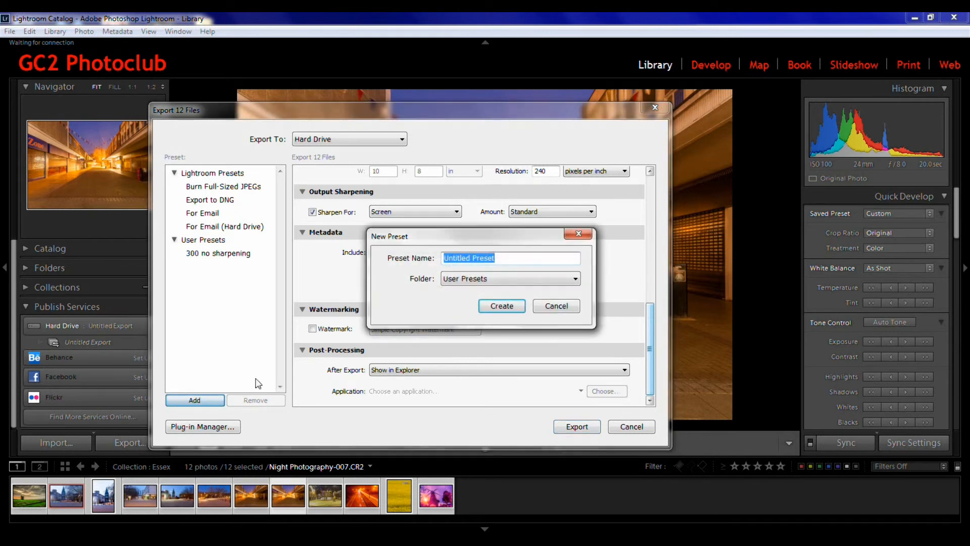
pyautogui.press('BackSpace')
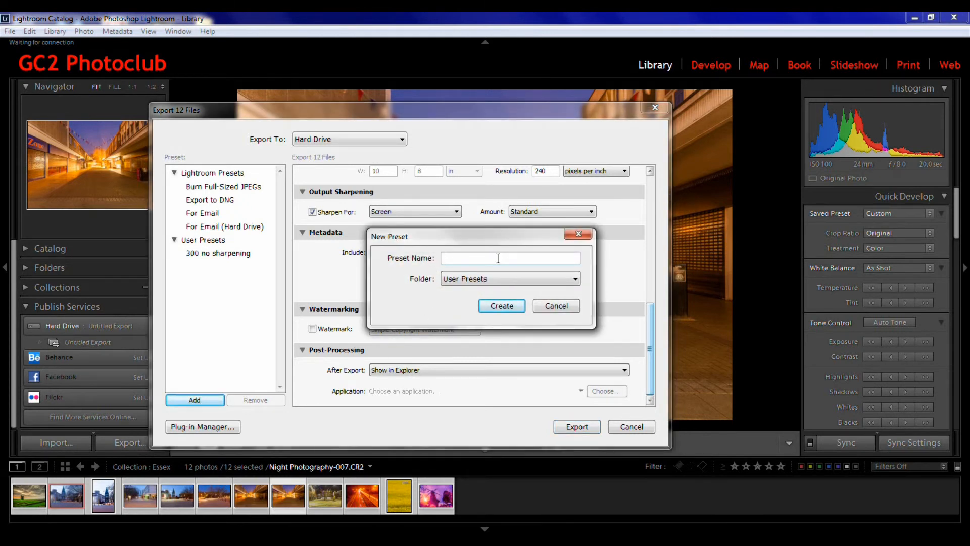
pyautogui.write('gc2 preset')
pyautogui.click(502, 307)
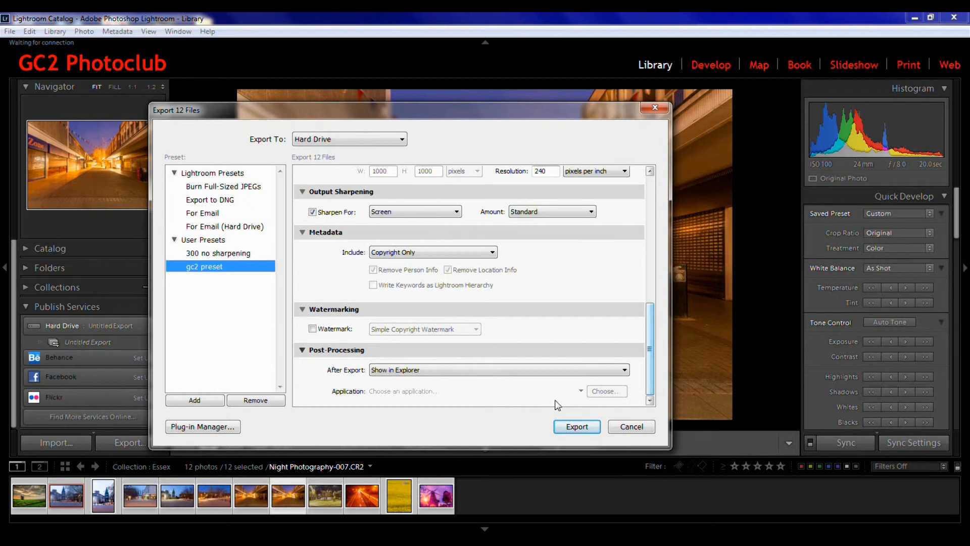
pyautogui.click(576, 427)
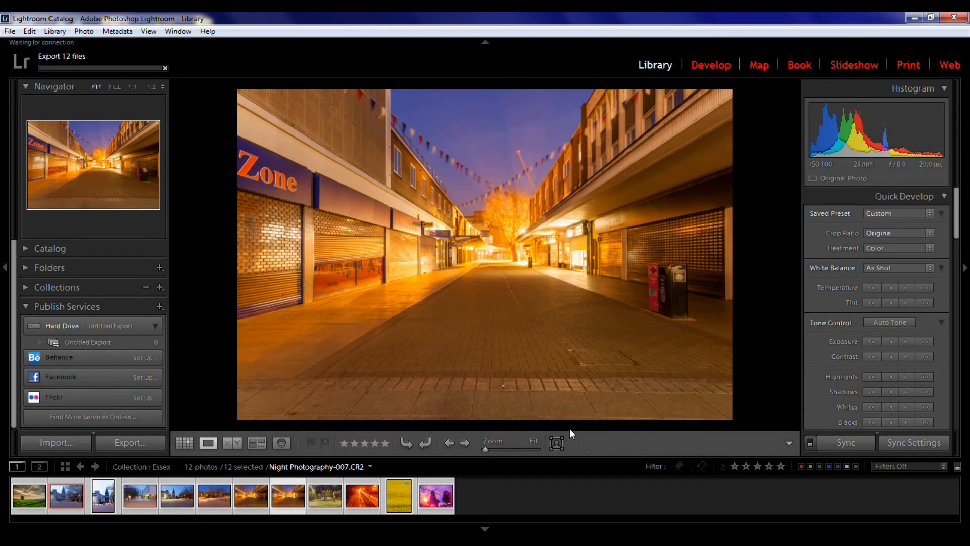